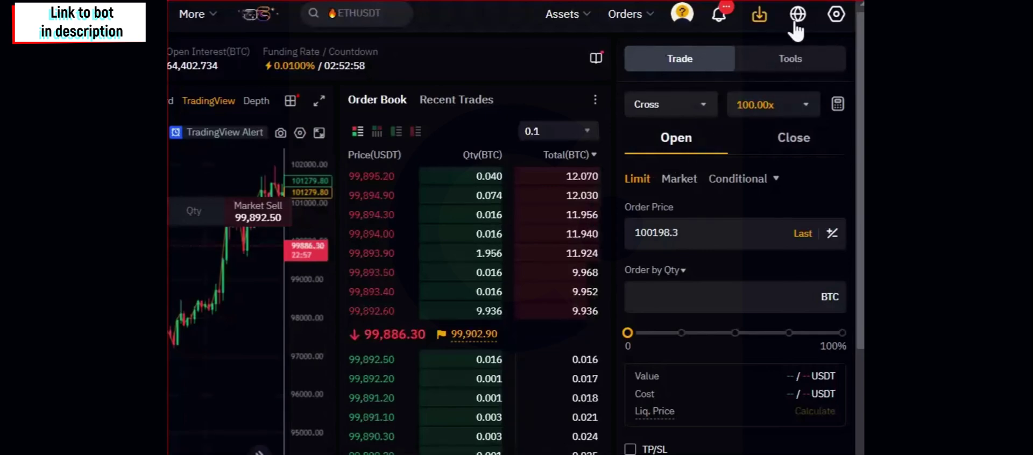
# Step: Confirm Bybit's Position Mode is Hedge Mode in Preferences, then close Preferences
pyautogui.click(834, 16)
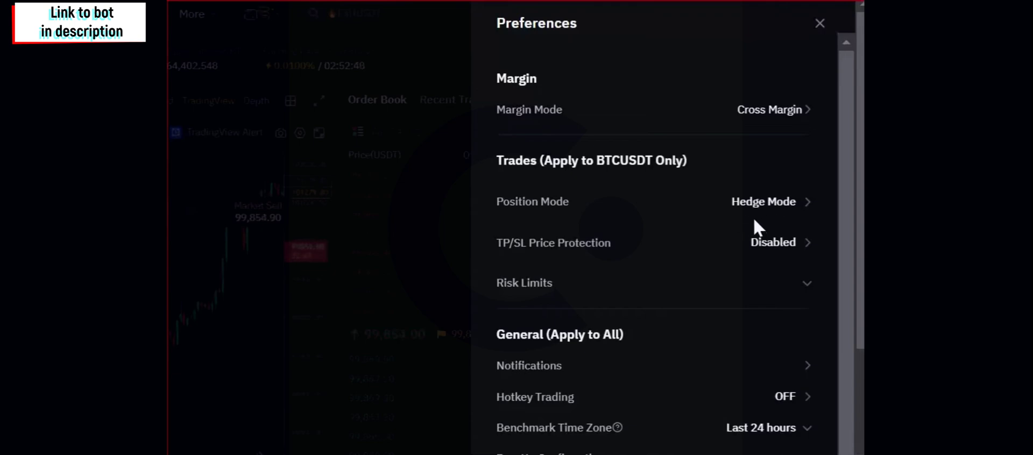
pyautogui.click(820, 23)
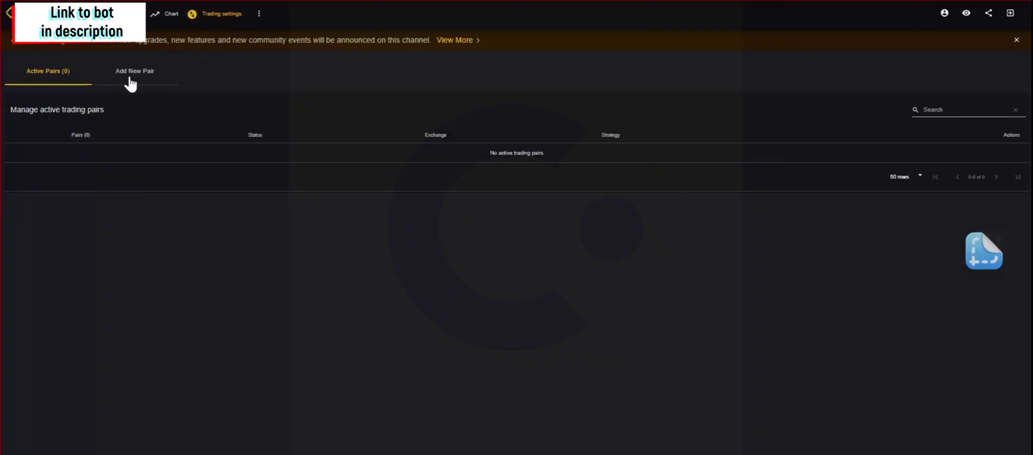
# Step: List Bybit's USDT pairs under Add New Pair, scrolled to the XRP long and short rows
pyautogui.click(130, 78)
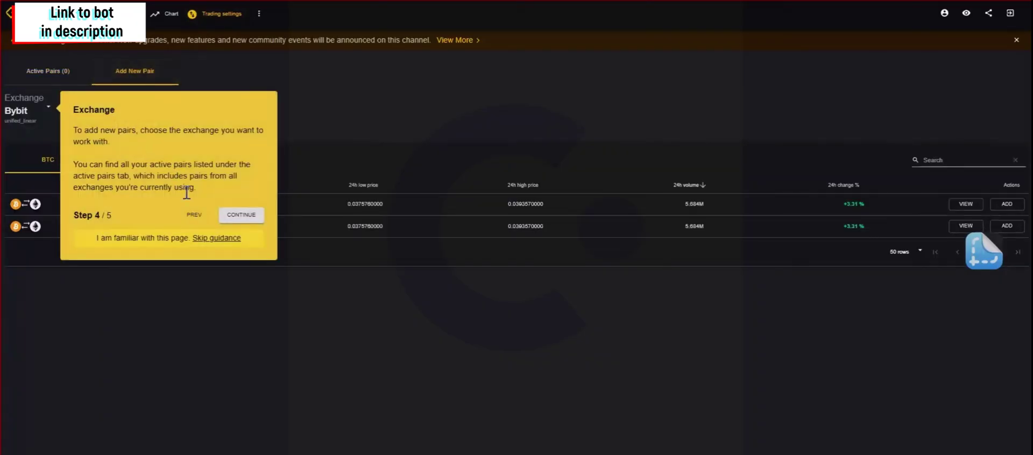
pyautogui.click(208, 239)
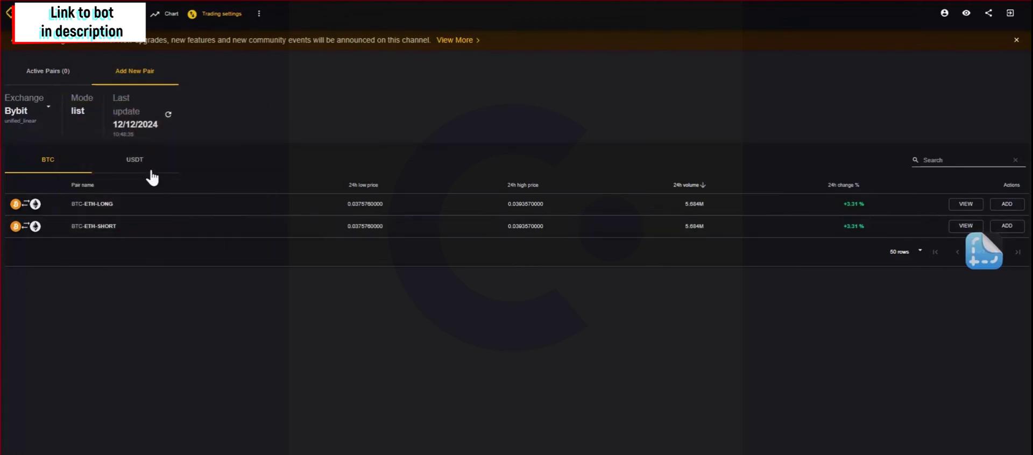
pyautogui.click(148, 164)
pyautogui.moveTo(46, 120)
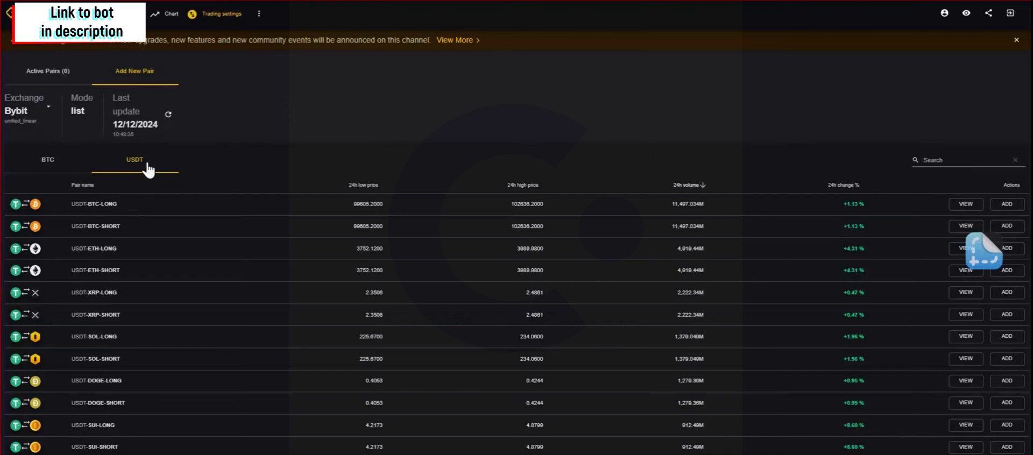
pyautogui.scroll(-3, 483, 276)
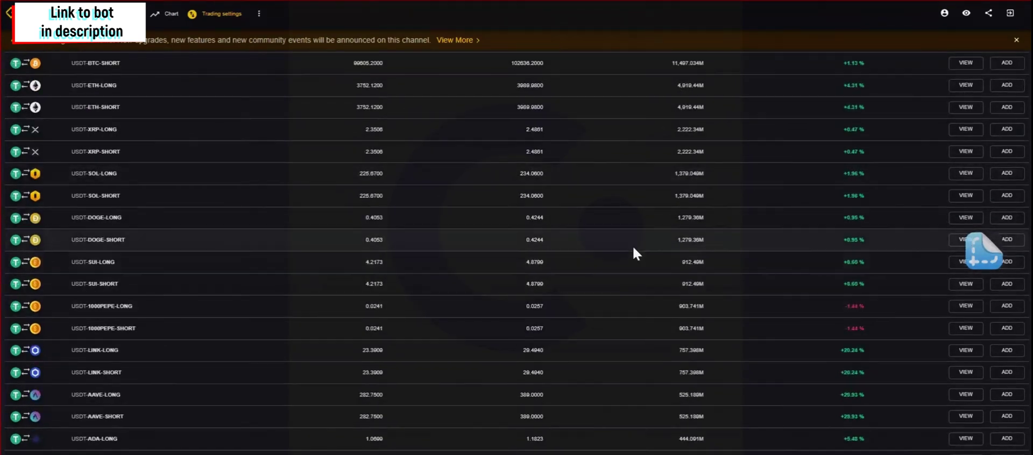
# Step: Add USDT-XRP-LONG with the Community Devs gtrendfutures strategy
pyautogui.click(1004, 132)
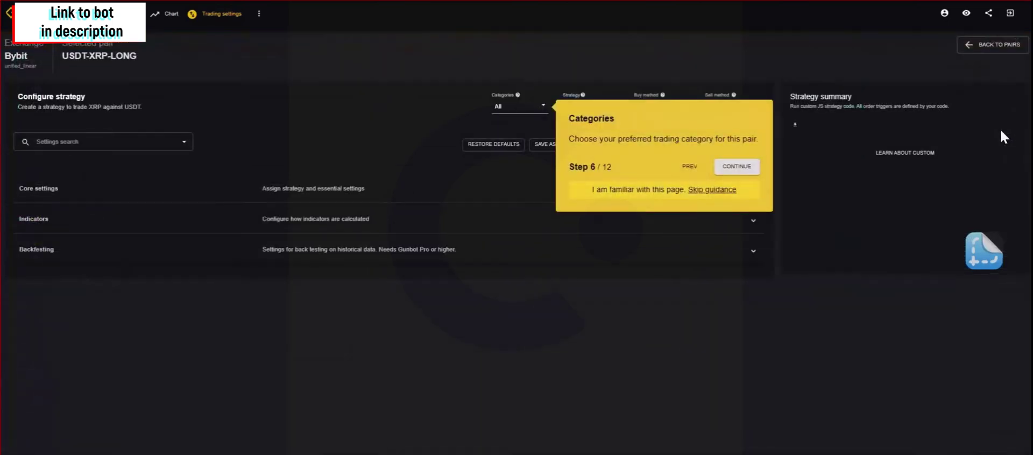
pyautogui.click(709, 189)
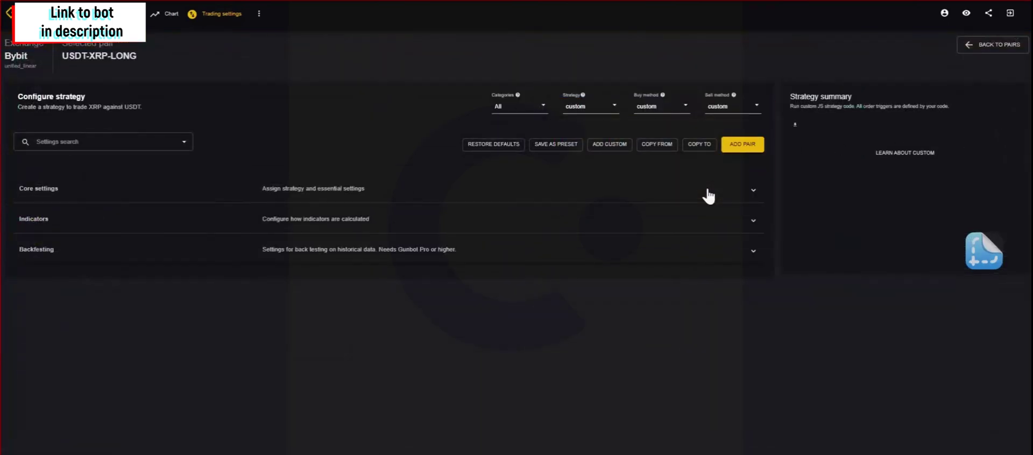
pyautogui.click(524, 104)
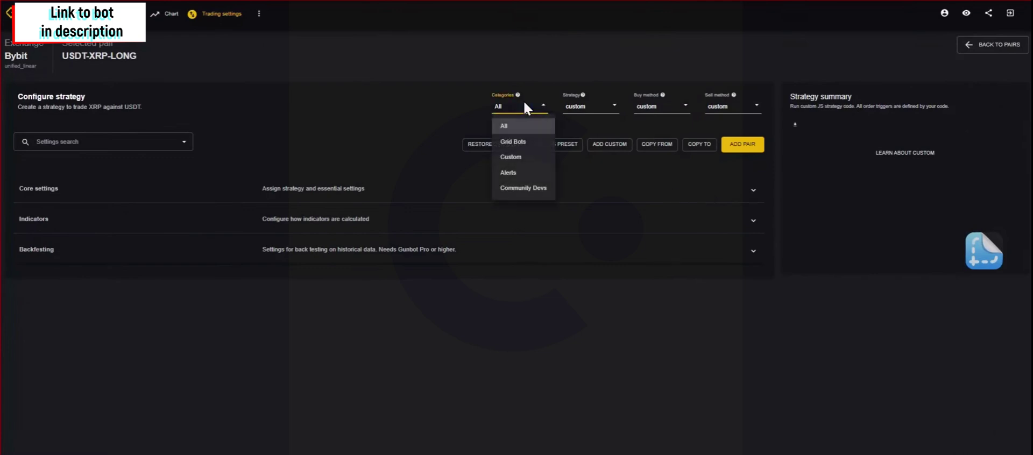
pyautogui.click(519, 188)
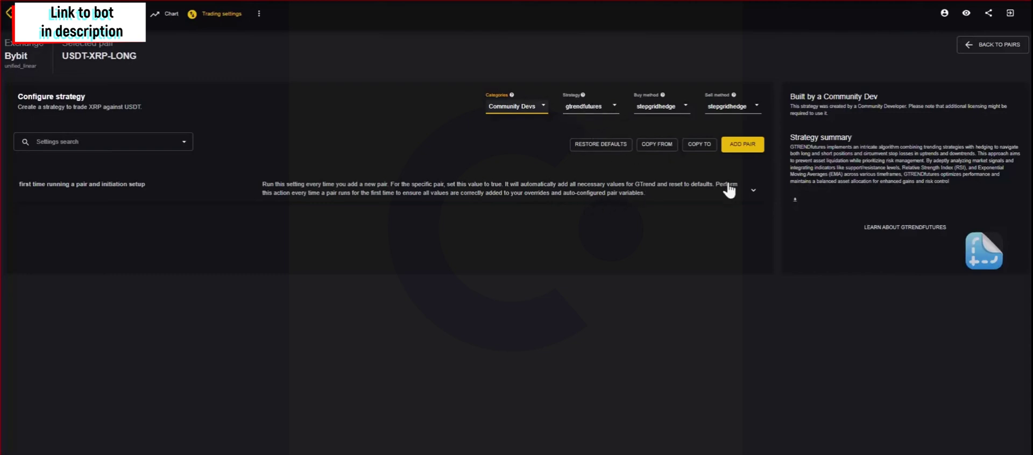
pyautogui.click(745, 148)
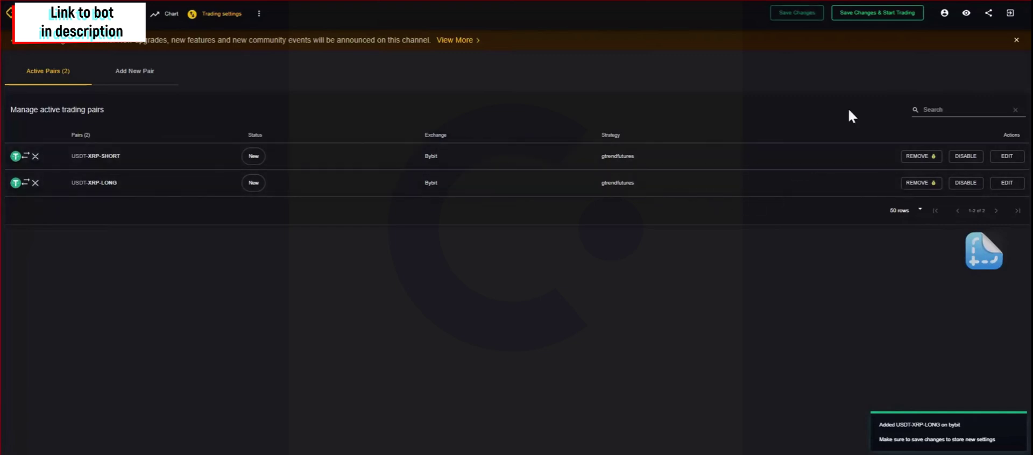
# Step: Save the pair settings and start the bot trading both XRP pairs
pyautogui.click(871, 19)
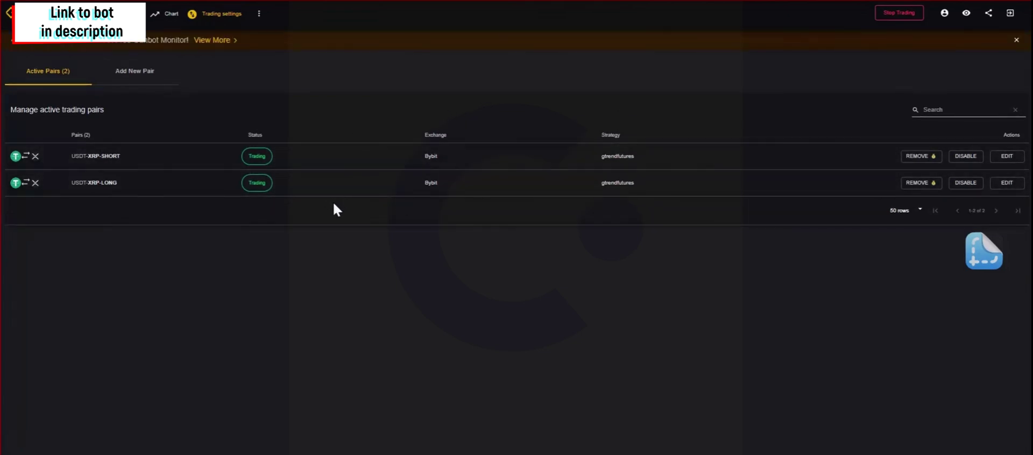
pyautogui.click(168, 15)
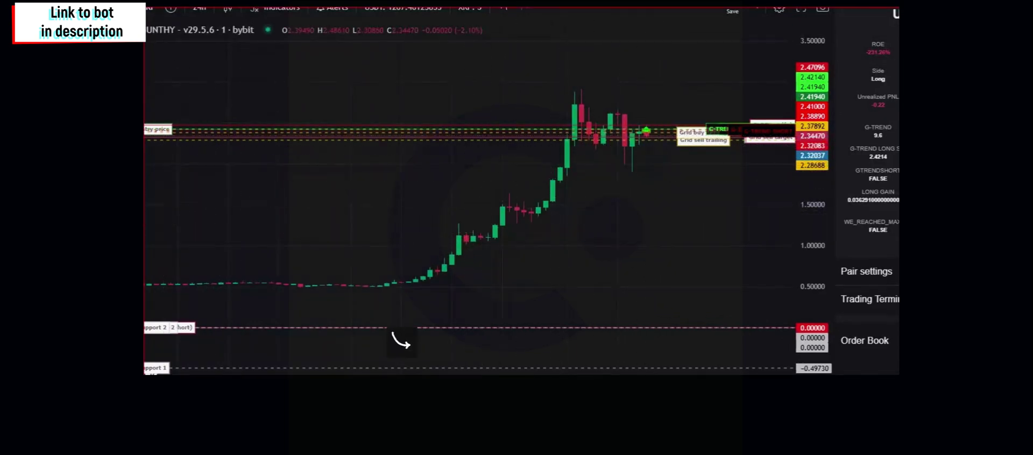
# Step: Measure a 50-bar price move of about -95% on the XRP chart
pyautogui.keyDown('shift'); pyautogui.click(649, 185); pyautogui.keyUp('shift')
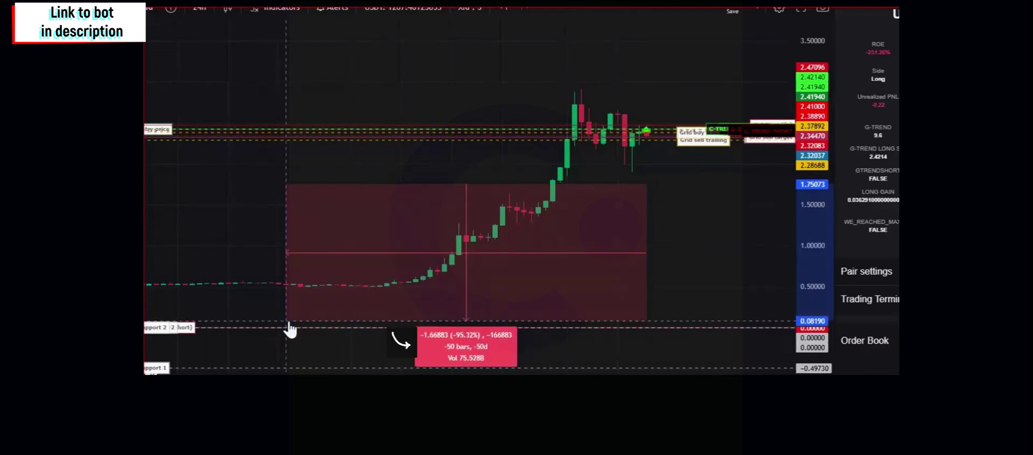
pyautogui.click(290, 329)
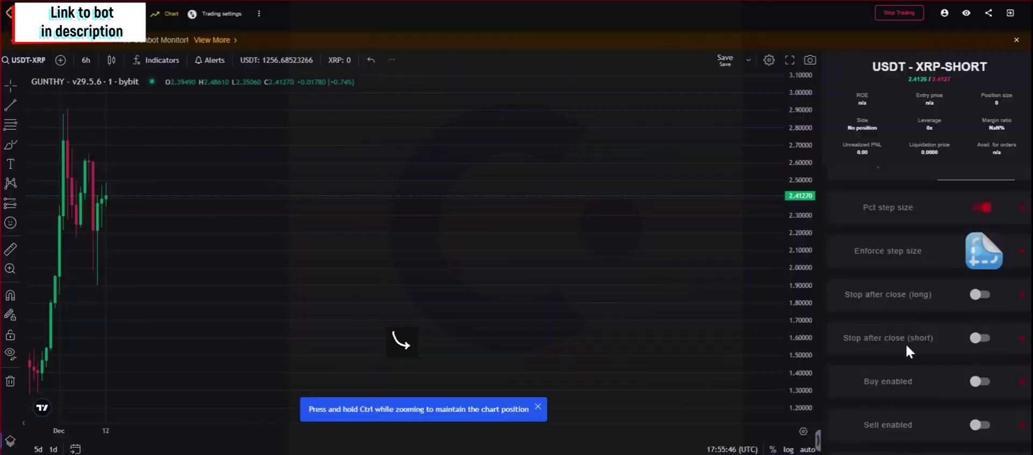
# Step: Scroll through the XRP pair's strategy settings, such as FIRST_TIME_PAIR_RUNNING and the period fields
pyautogui.scroll(-2, 905, 343)
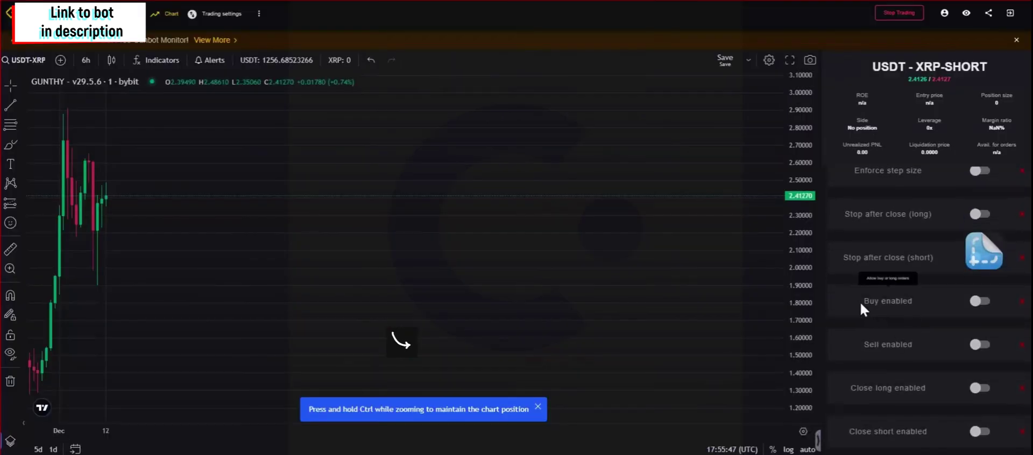
pyautogui.scroll(-5, 854, 307)
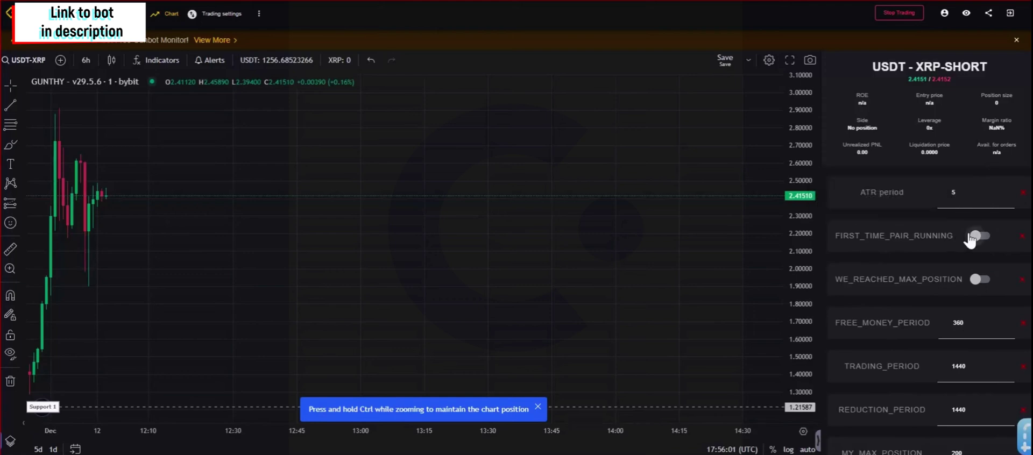
pyautogui.moveTo(932, 236)
pyautogui.scroll(-5, 966, 304)
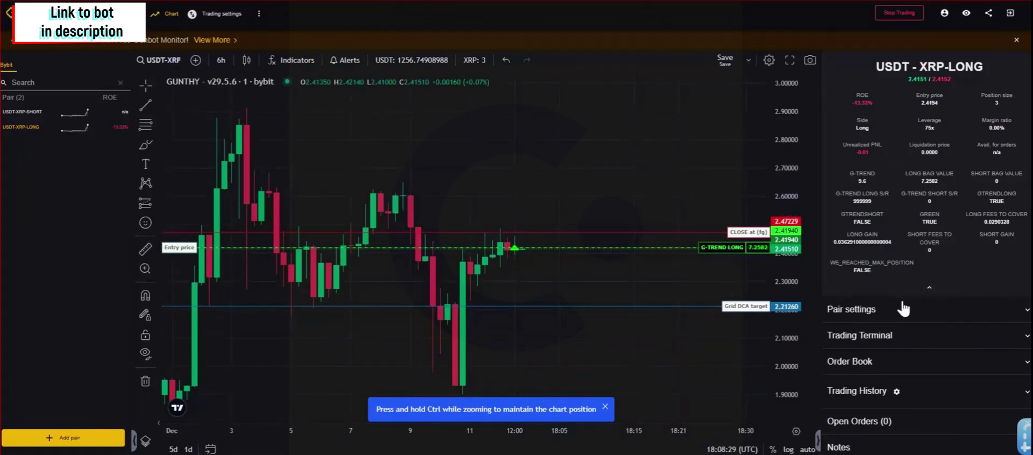
# Step: Set up a 10 USDT market long order for USDT-XRP-LONG in the Trading Terminal
pyautogui.click(856, 339)
pyautogui.scroll(-2, 863, 342)
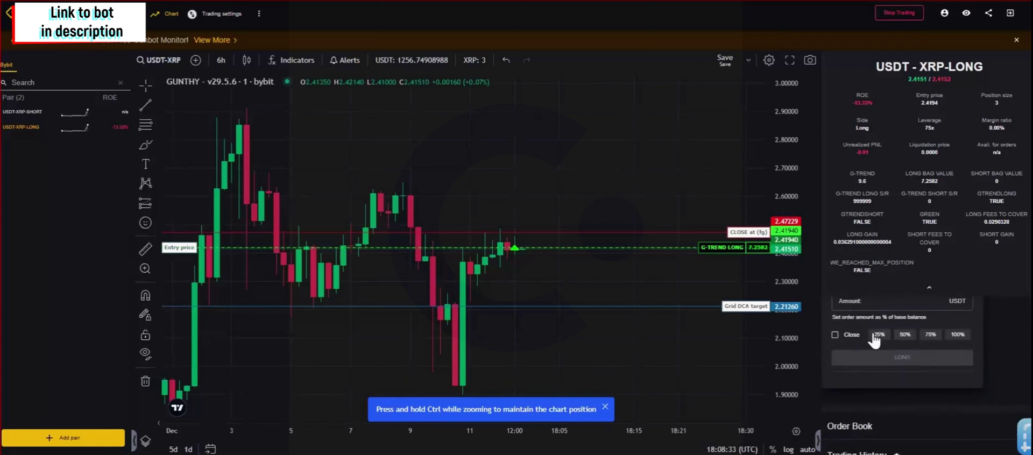
pyautogui.scroll(1, 874, 340)
pyautogui.click(887, 302)
pyautogui.click(880, 358)
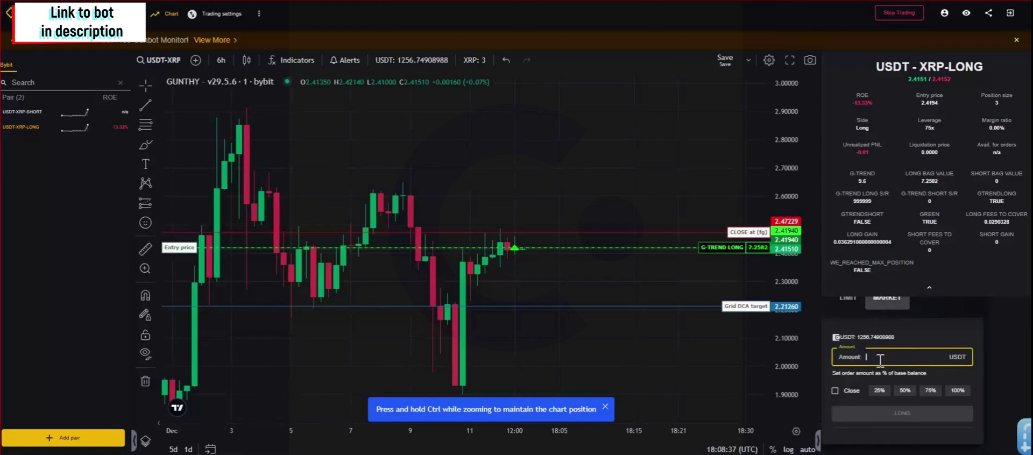
pyautogui.write('10')
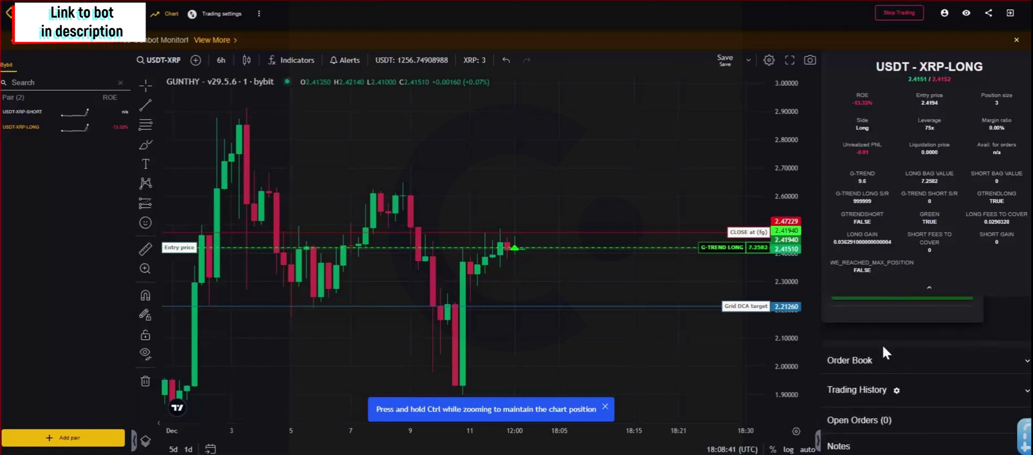
# Step: Switch to the USDT-XRP-SHORT pair
pyautogui.scroll(2, 892, 354)
pyautogui.scroll(-2, 894, 363)
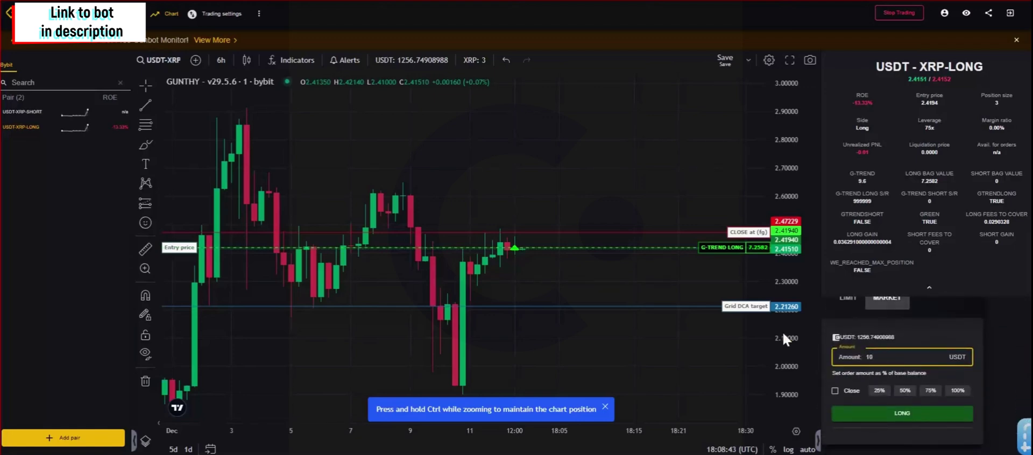
pyautogui.click(29, 112)
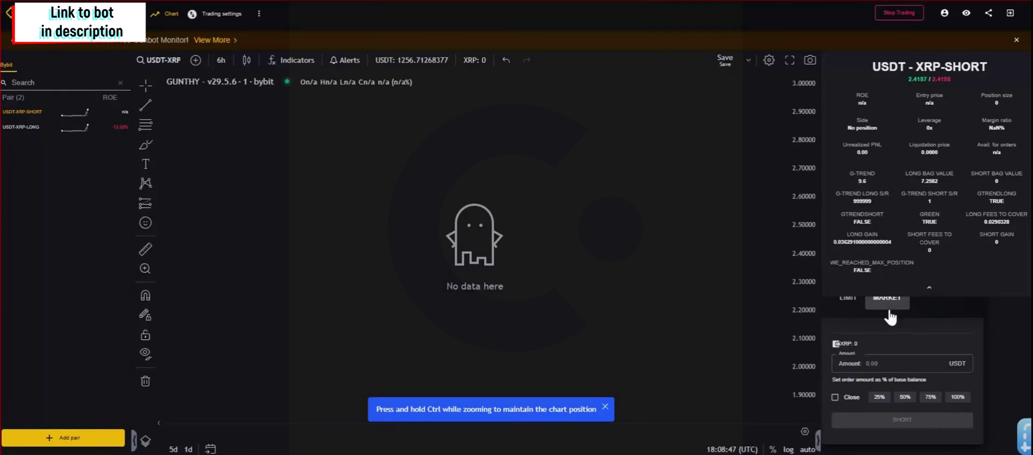
# Step: Enter a 10 USDT amount and submit the market SHORT order for USDT-XRP-SHORT
pyautogui.click(890, 362)
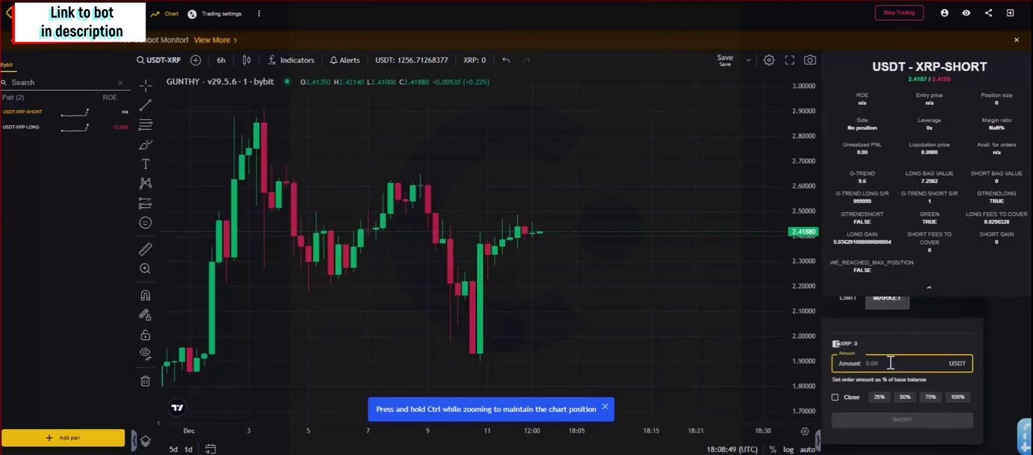
pyautogui.write('10')
pyautogui.click(905, 429)
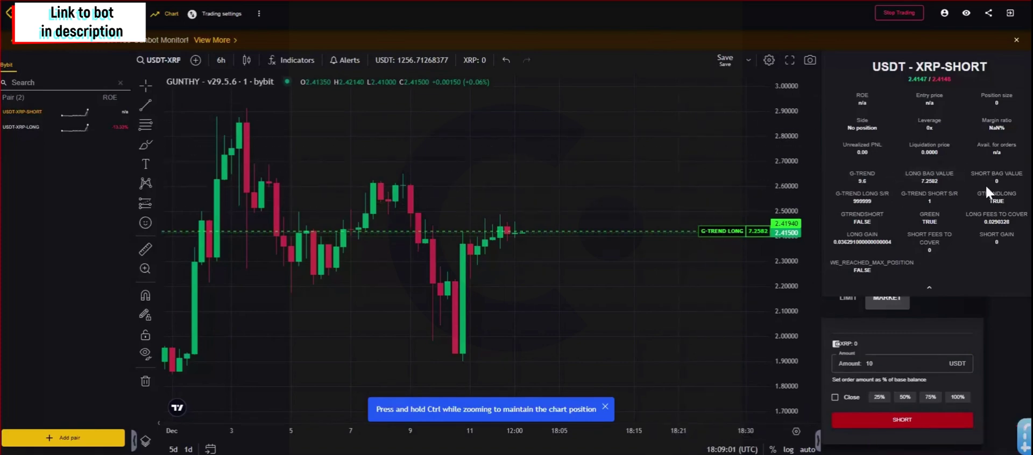
pyautogui.moveTo(991, 178)
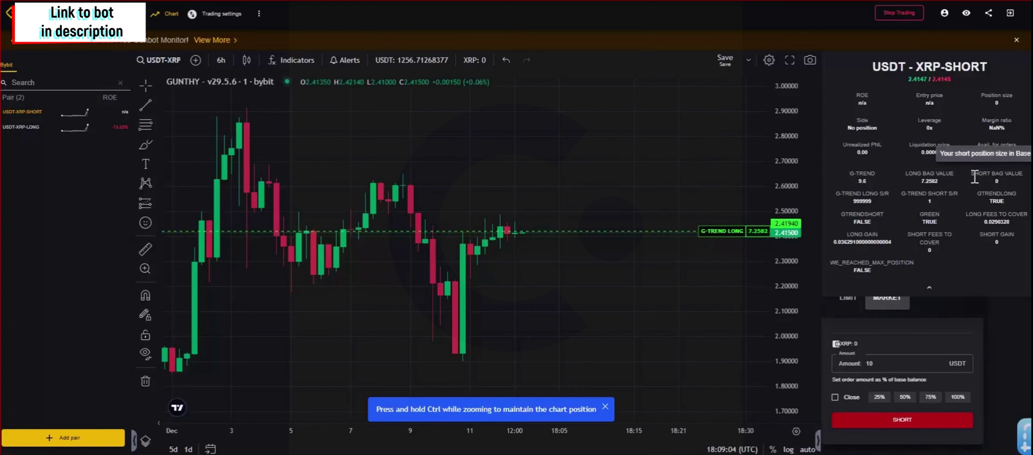
# Step: Highlight the SHORT BAG VALUE figure for the new short at entry 2.4145
pyautogui.moveTo(971, 177); pyautogui.dragTo(1024, 176)
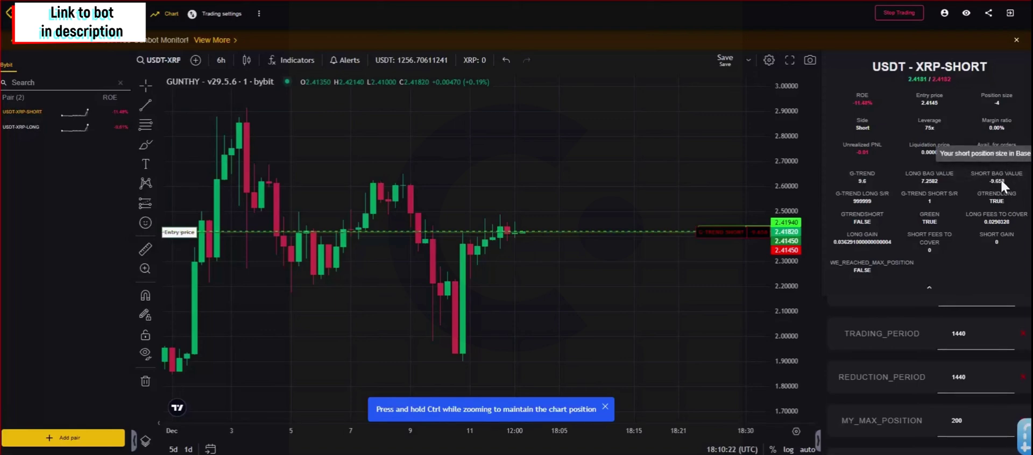
pyautogui.moveTo(972, 173); pyautogui.dragTo(1015, 172)
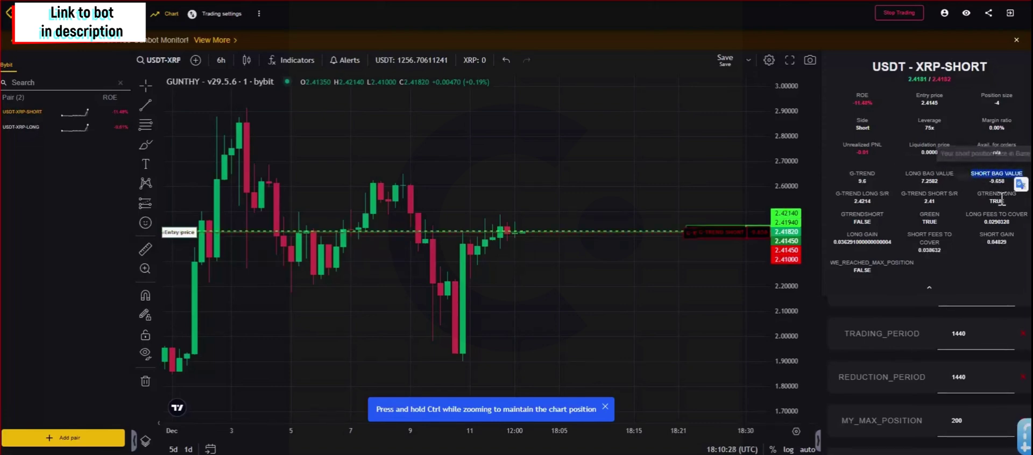
pyautogui.scroll(3, 661, 270)
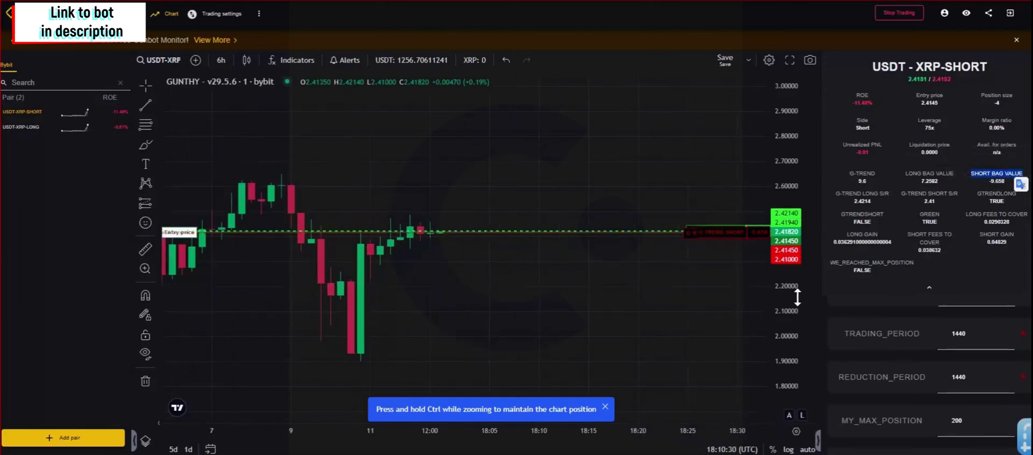
# Step: Zoom and pan the chart to closely frame the short's entry and G-Trend levels
pyautogui.moveTo(789, 291); pyautogui.dragTo(793, 303)
pyautogui.moveTo(531, 205); pyautogui.dragTo(487, 281)
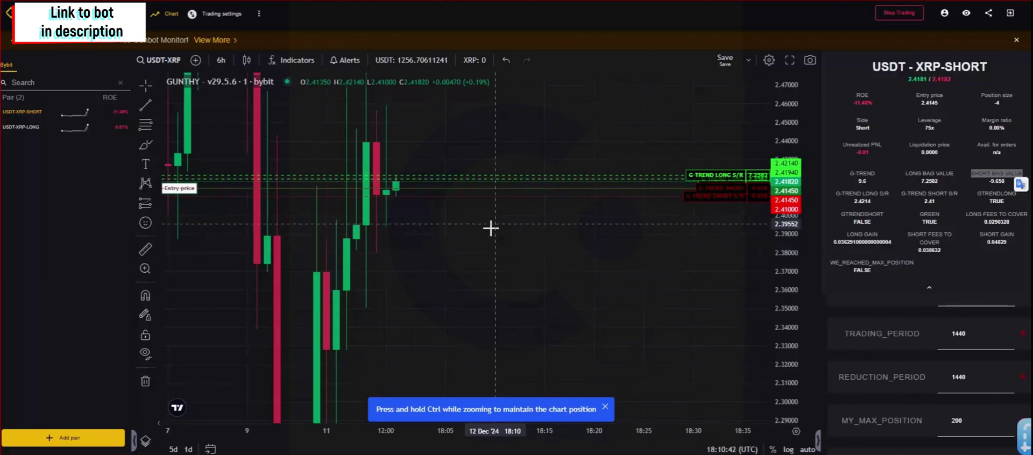
pyautogui.moveTo(587, 232); pyautogui.dragTo(632, 245)
pyautogui.moveTo(785, 201); pyautogui.dragTo(786, 214)
pyautogui.scroll(-2, 786, 214)
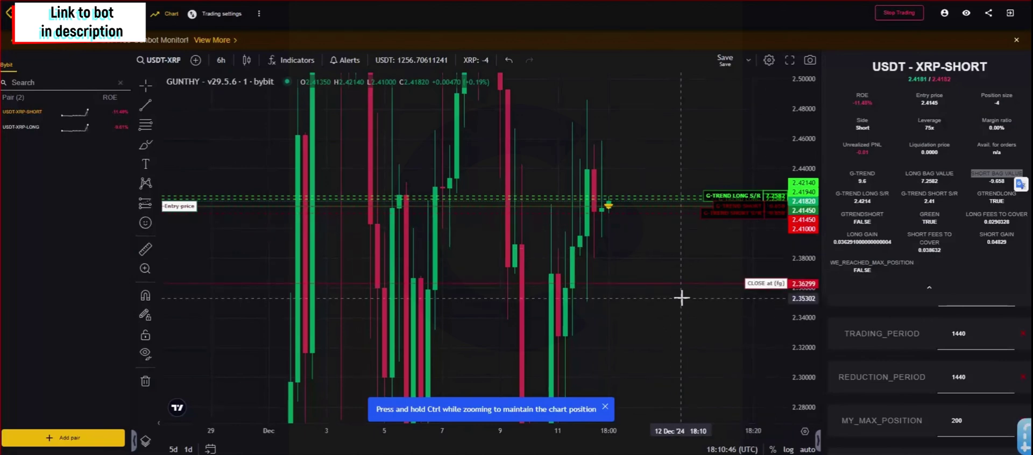